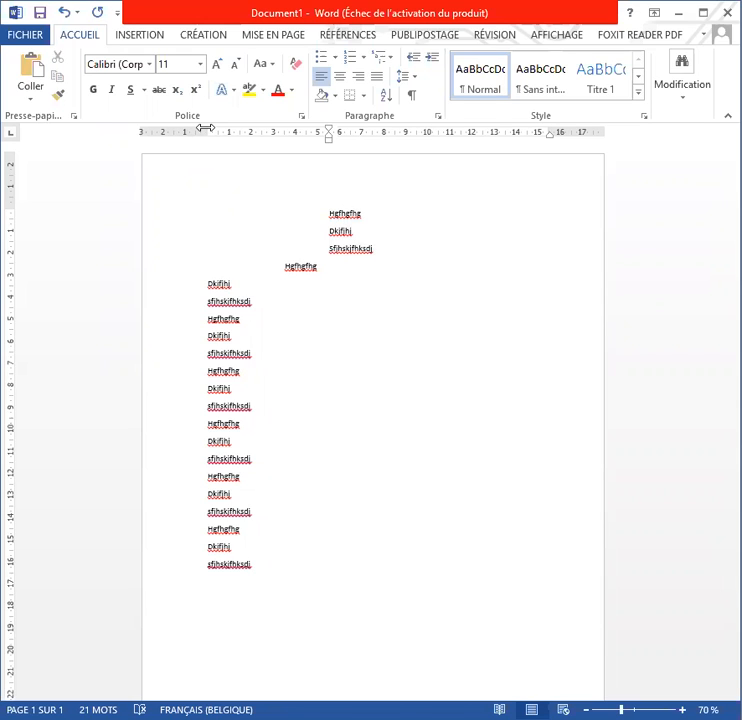
# - Widen the page's left margin to about 6 cm
pyautogui.moveTo(205, 128); pyautogui.dragTo(271, 128)
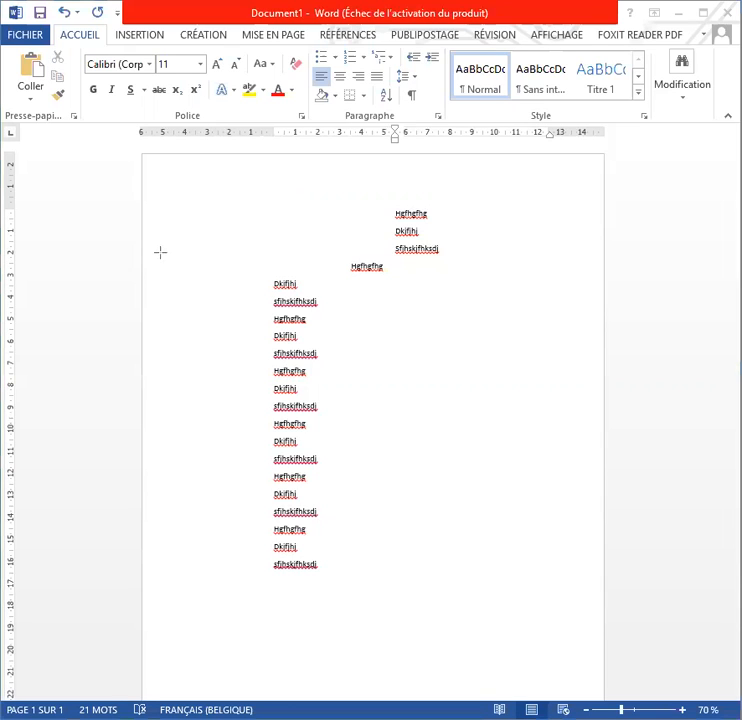
pyautogui.moveTo(155, 169); pyautogui.dragTo(199, 563)
pyautogui.moveTo(198, 626)
pyautogui.mouseDown()
pyautogui.moveTo(209, 674)
pyautogui.moveTo(265, 692)
pyautogui.mouseUp()
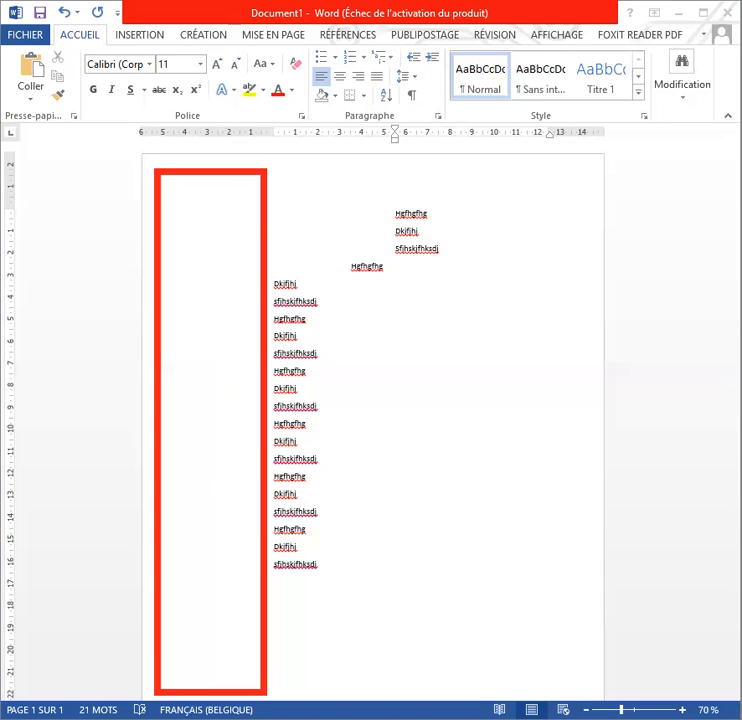
pyautogui.write('epfc')
pyautogui.click(230, 203)
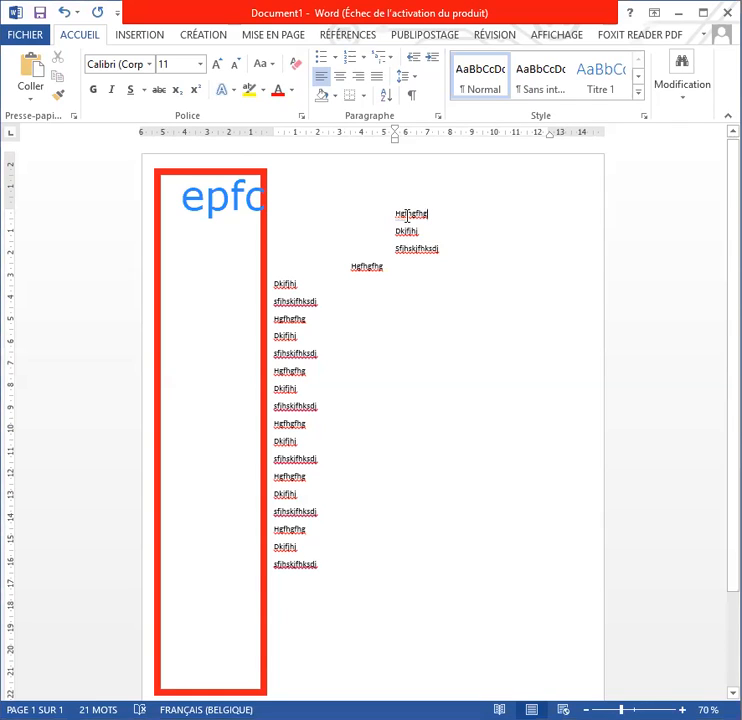
# - Replace the paragraph breaks after the first two lines with manual line breaks so the top three lines form one paragraph
pyautogui.press('Delete')
pyautogui.hotkey('shift', 'Return')
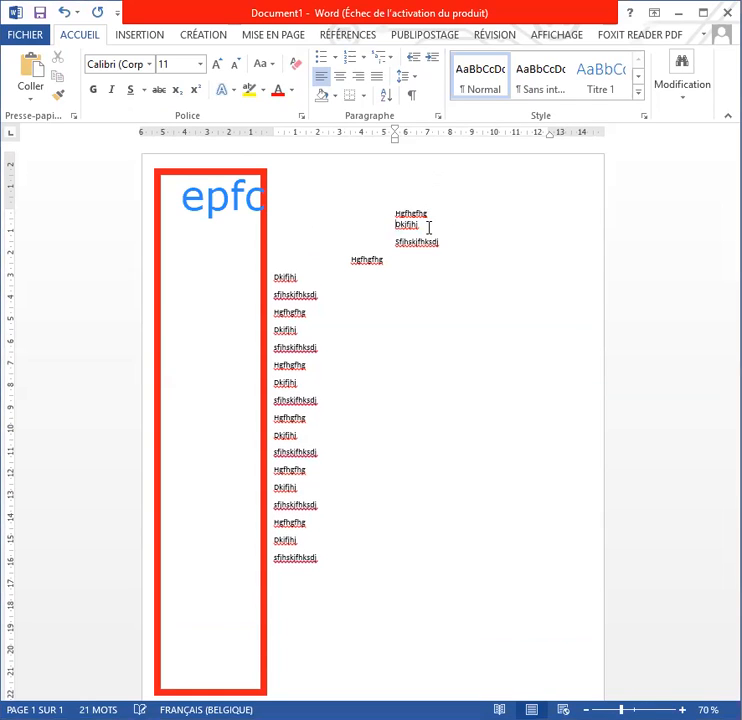
pyautogui.click(430, 227)
pyautogui.press('Delete')
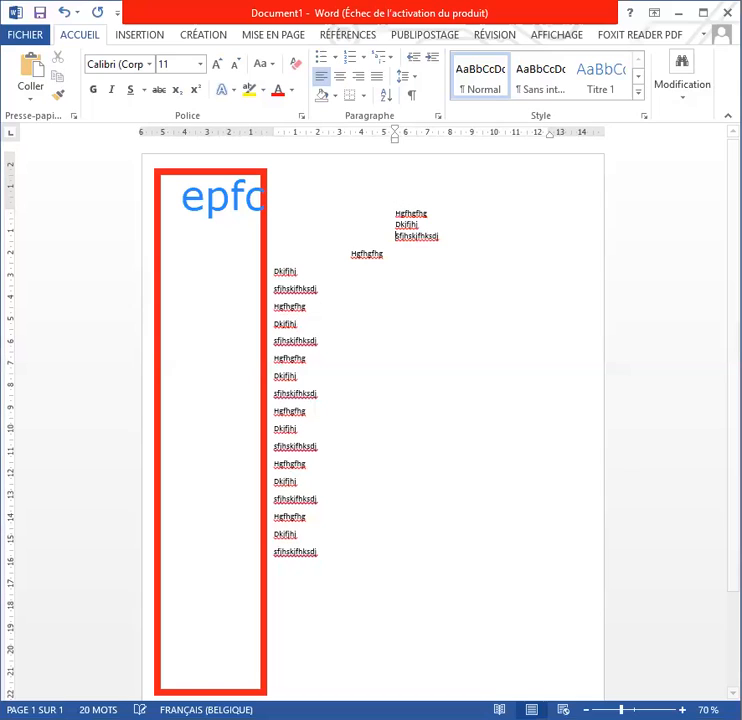
pyautogui.hotkey('shift', 'Return')
# - Display the formatting marks and enlarge the page to 110% around the three-line block
pyautogui.click(424, 213)
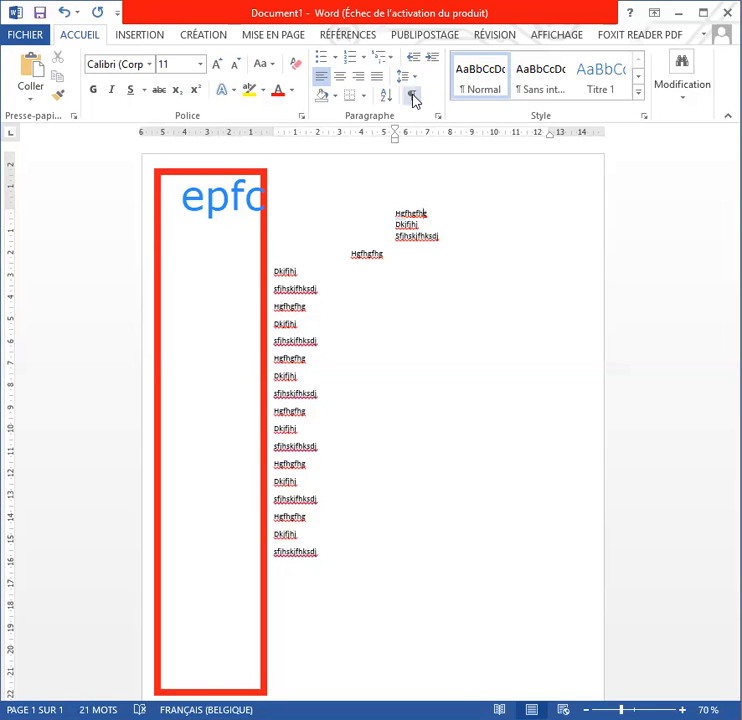
pyautogui.click(412, 97)
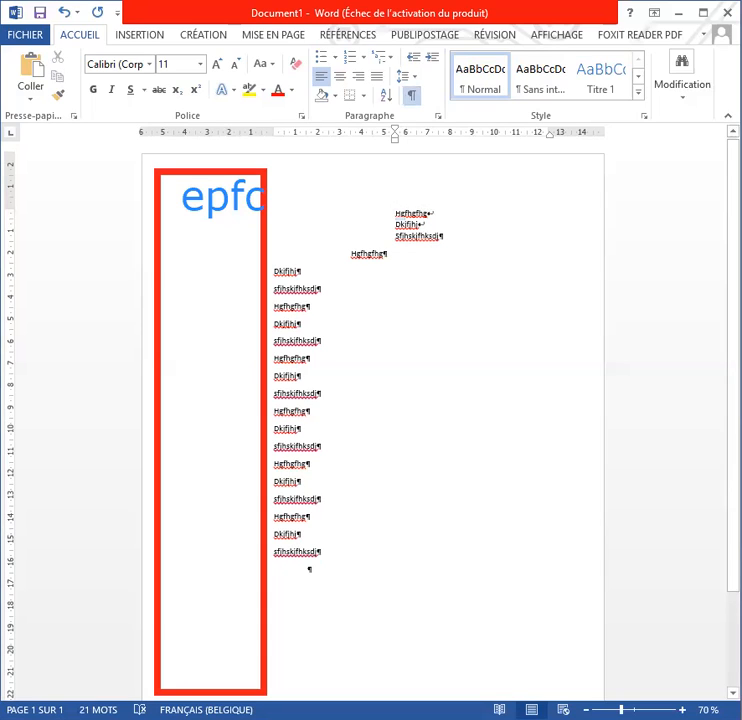
pyautogui.keyDown('ctrl'); pyautogui.scroll(2, 437, 214); pyautogui.keyUp('ctrl')
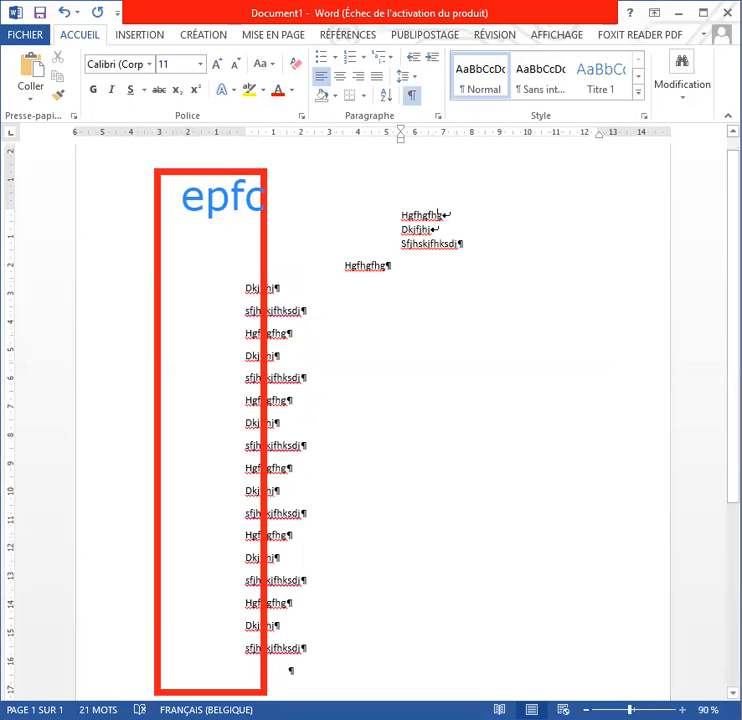
pyautogui.keyDown('ctrl'); pyautogui.scroll(2, 437, 214); pyautogui.keyUp('ctrl')
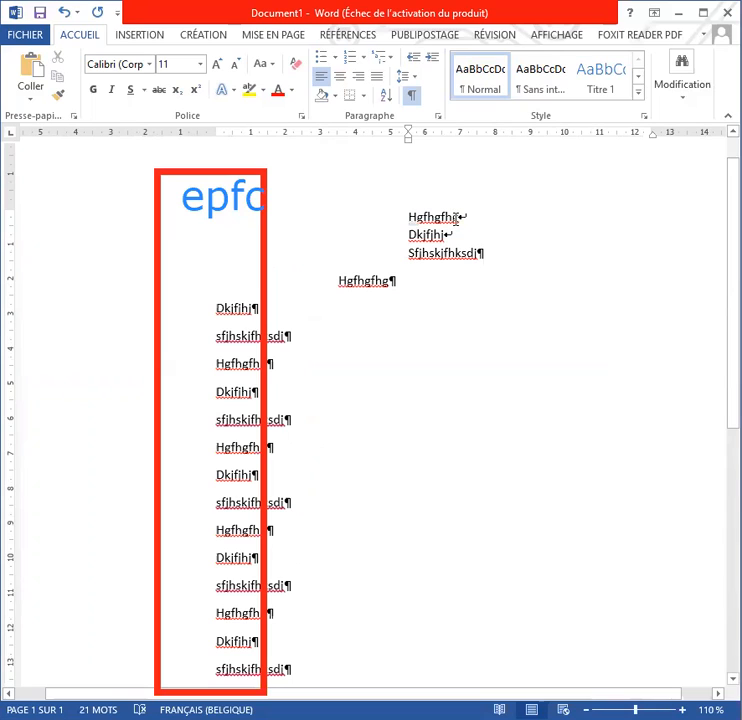
# - Undo and redo the manual line break between the second and third lines of the top block
pyautogui.press('BackSpace')
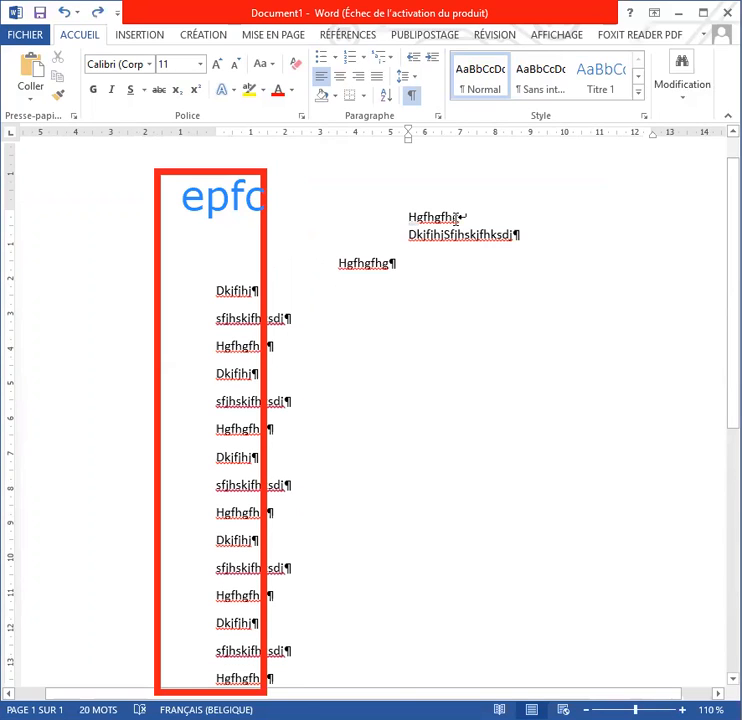
pyautogui.hotkey('shift', 'Return')
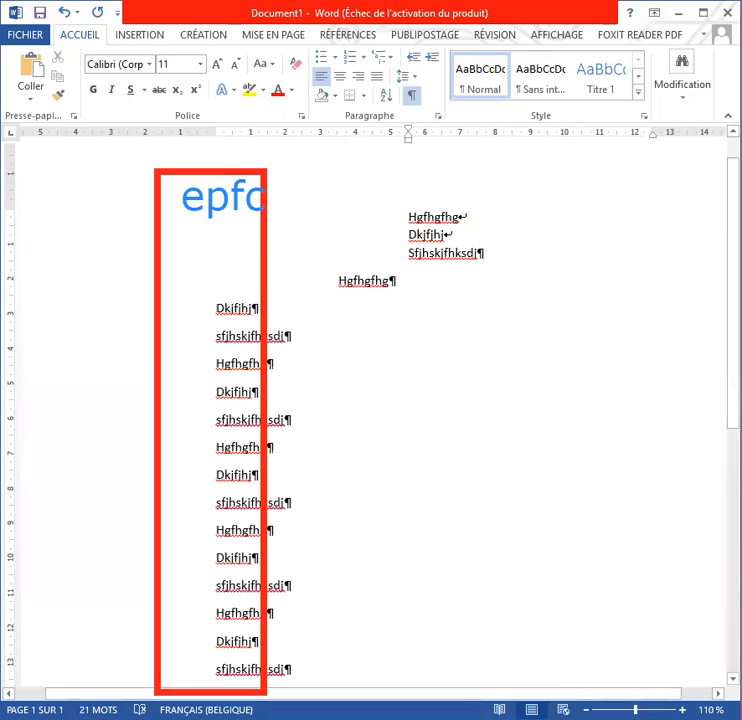
pyautogui.scroll(-1, 373, 415)
pyautogui.scroll(-1, 373, 415)
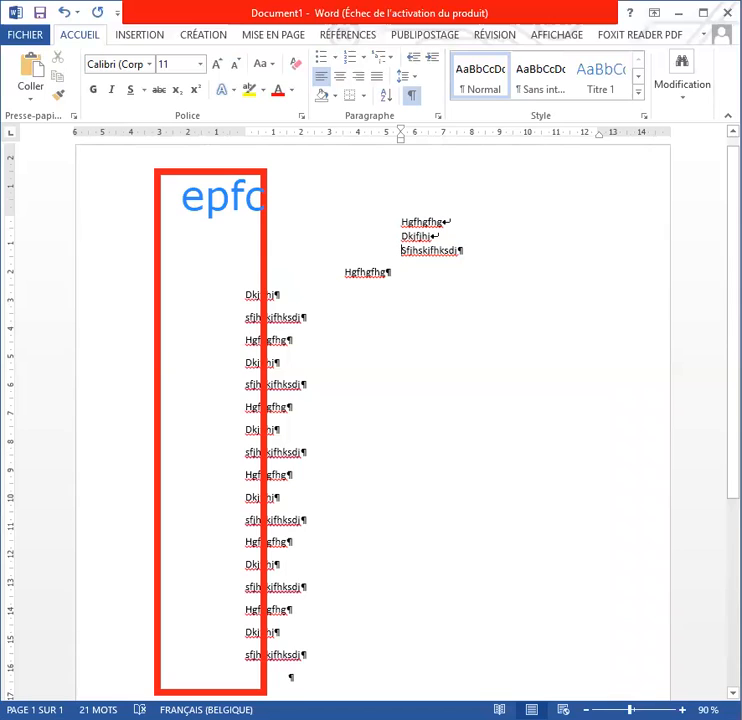
pyautogui.scroll(-2, 373, 415)
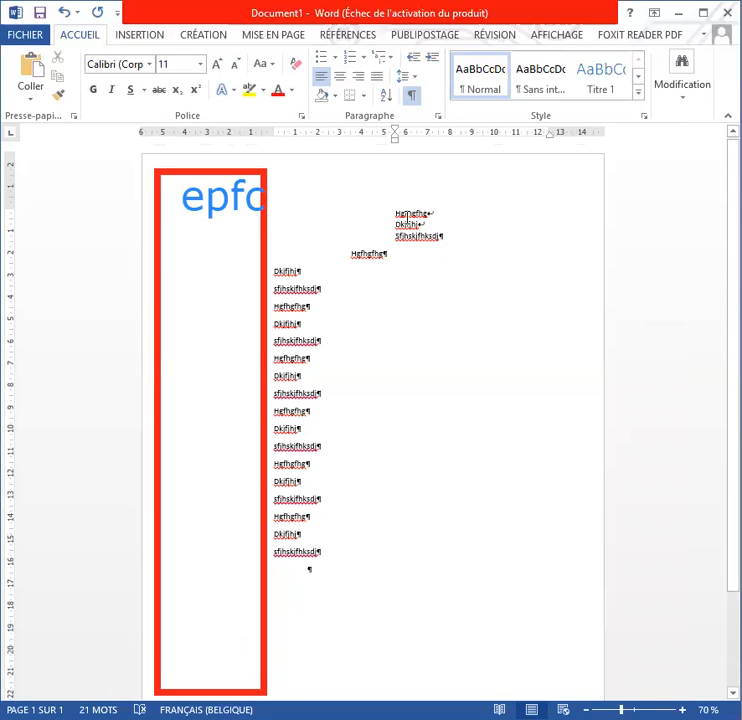
# - Move the left indent of the top three-line paragraph to about 6.5 cm
pyautogui.moveTo(406, 225)
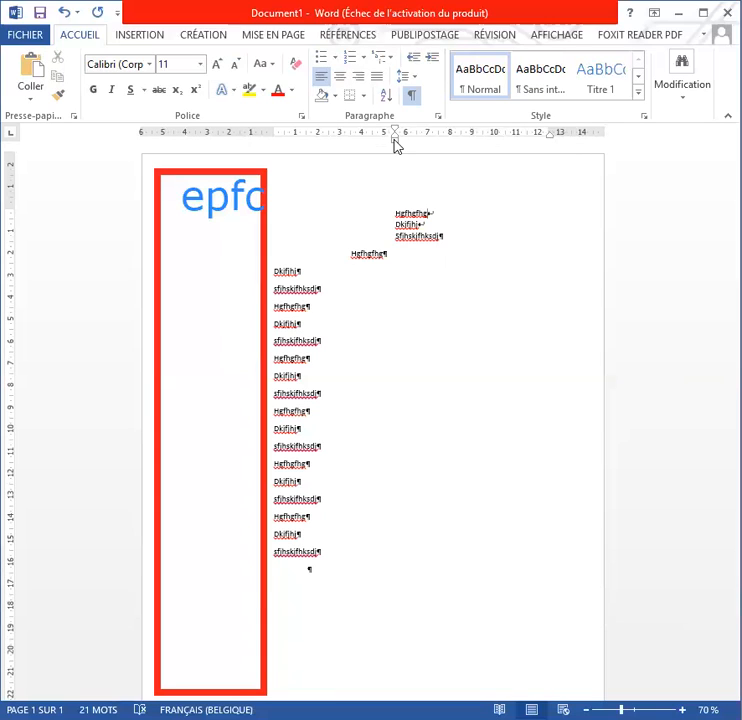
pyautogui.moveTo(394, 141); pyautogui.dragTo(418, 152)
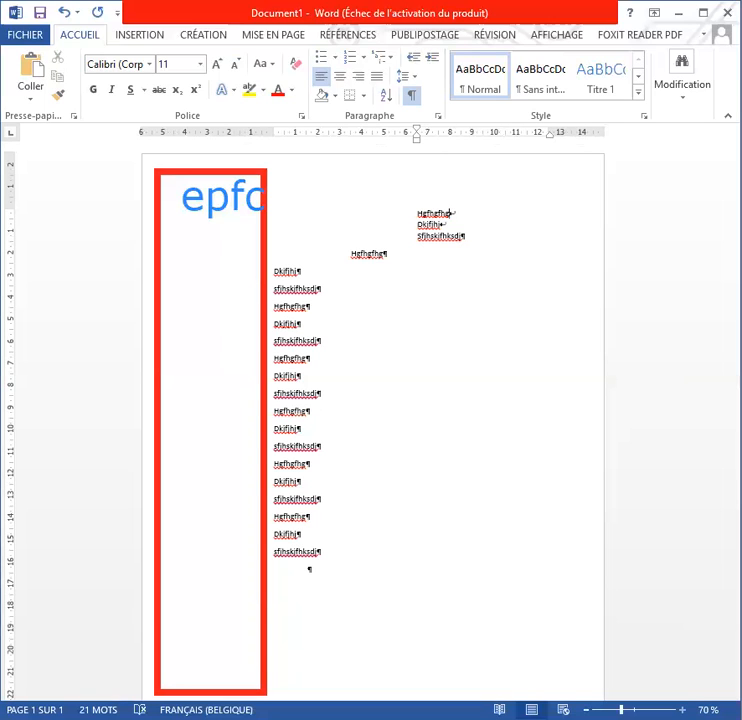
# - Enlarge the page to 180% to examine the line-break and paragraph marks in the top block
pyautogui.scroll(3, 373, 421)
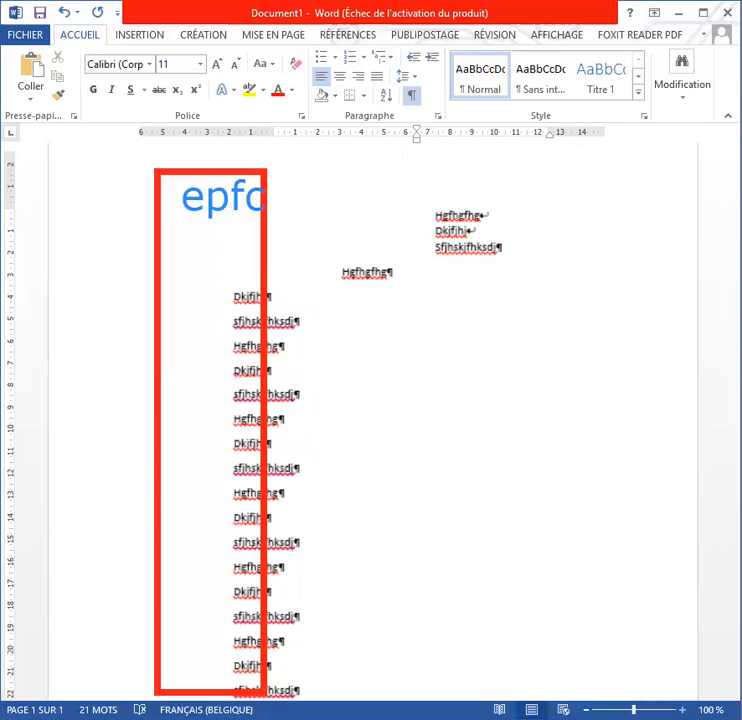
pyautogui.scroll(7, 626, 338)
pyautogui.scroll(1, 588, 211)
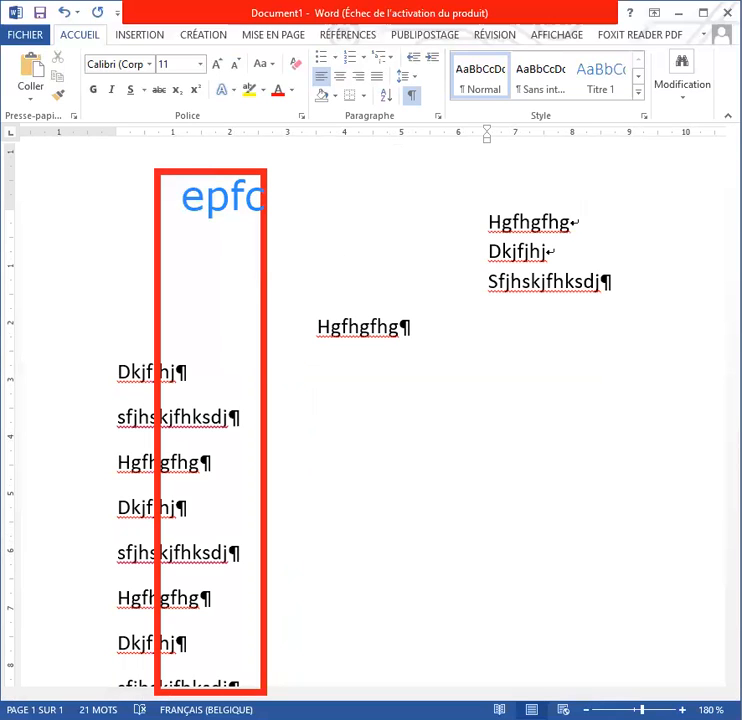
pyautogui.click(578, 222)
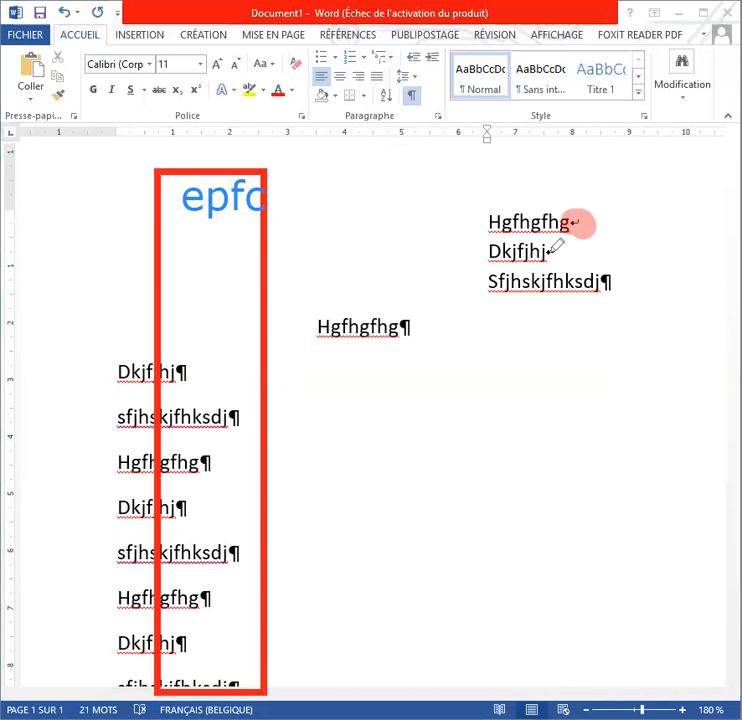
pyautogui.moveTo(538, 255); pyautogui.dragTo(571, 255)
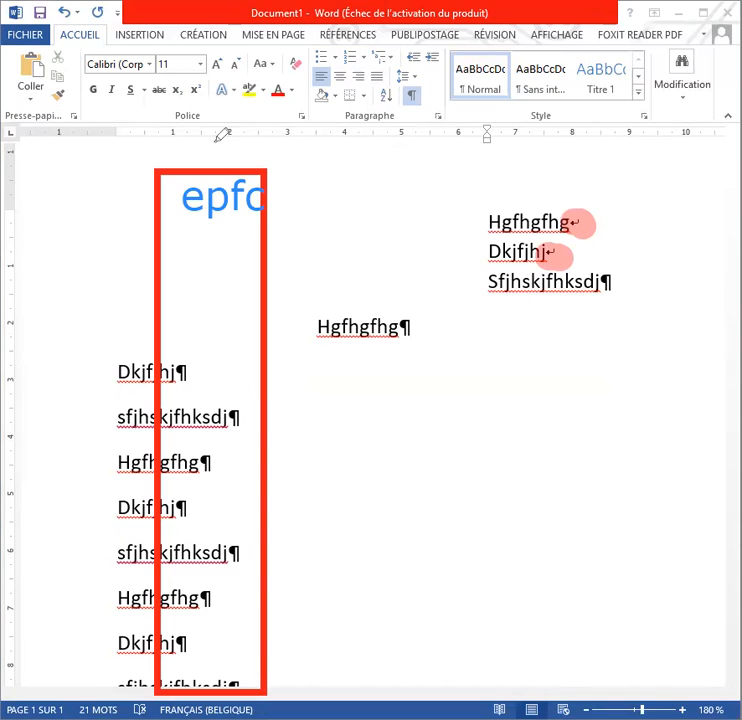
pyautogui.click(604, 281)
pyautogui.moveTo(621, 281); pyautogui.dragTo(629, 282)
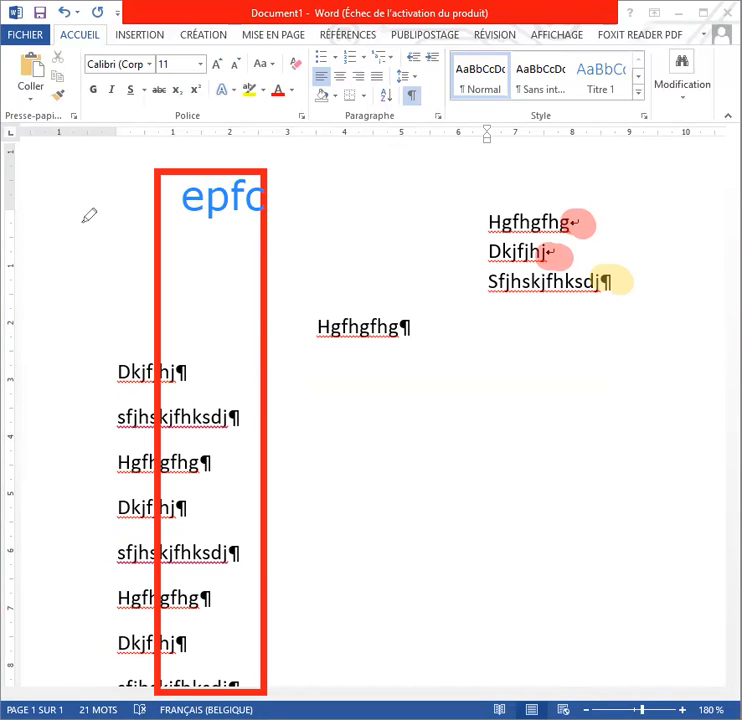
pyautogui.press('Delete')
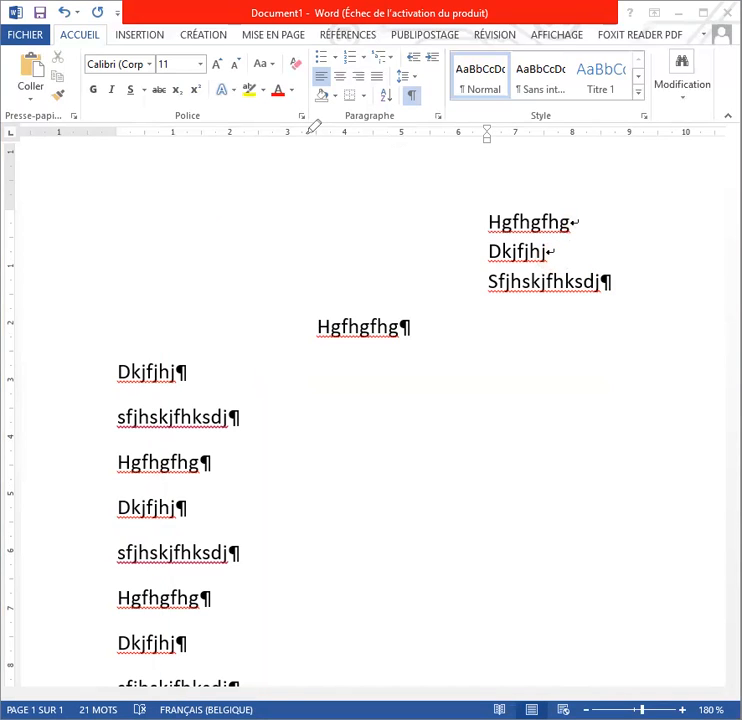
pyautogui.press('Escape')
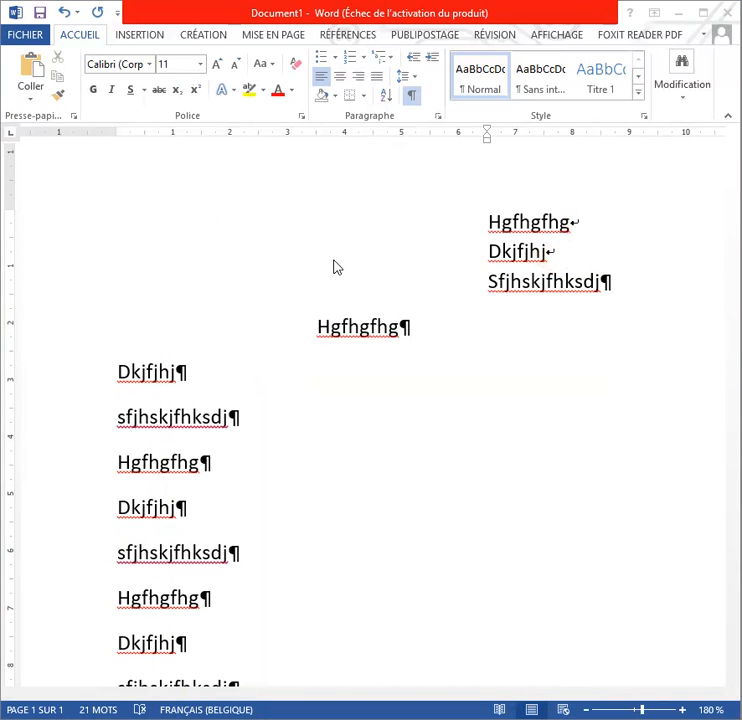
# - Reduce the left indent of the top three-line paragraph to about 1.75 cm
pyautogui.click(527, 220)
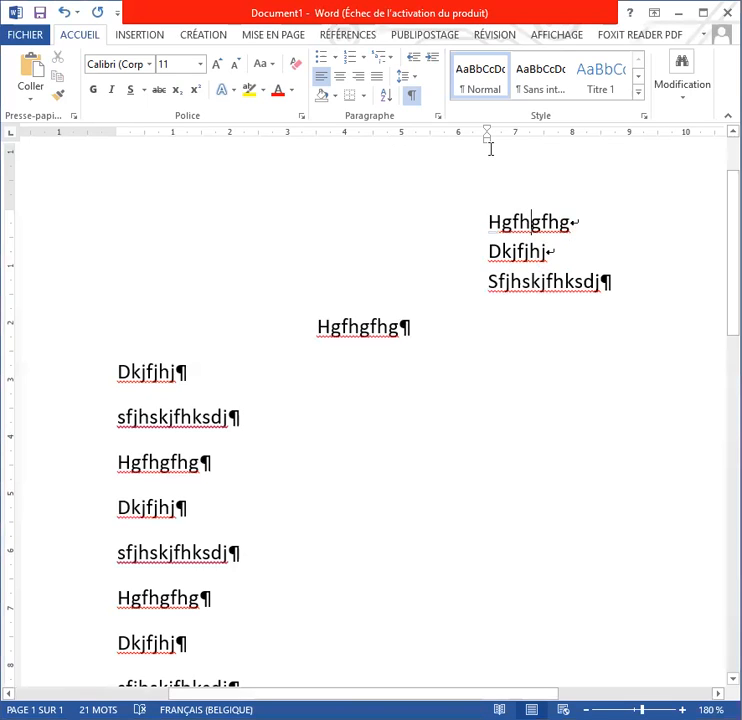
pyautogui.moveTo(487, 141); pyautogui.dragTo(487, 141)
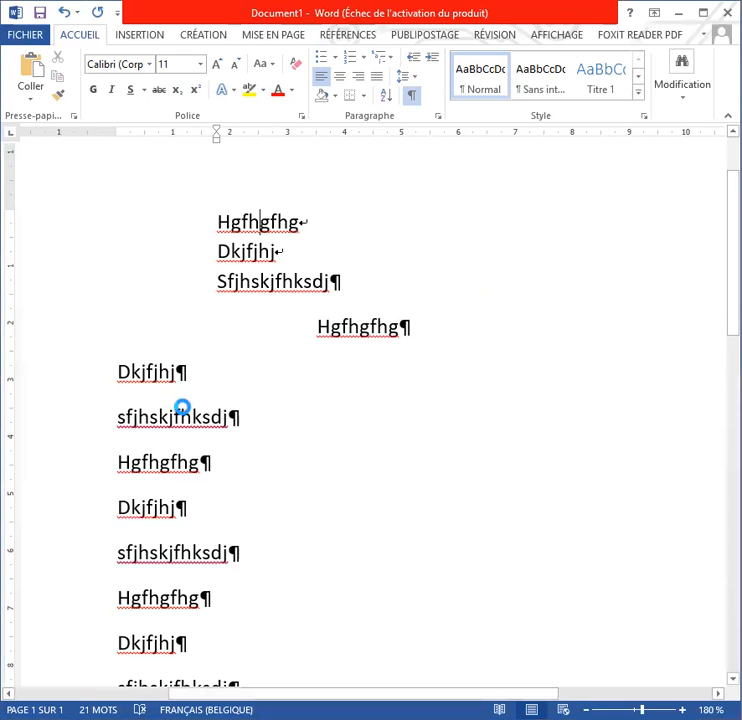
# - Indent the second standalone "Dkjfjhj" paragraph to about 4 cm from the left margin
pyautogui.click(189, 505)
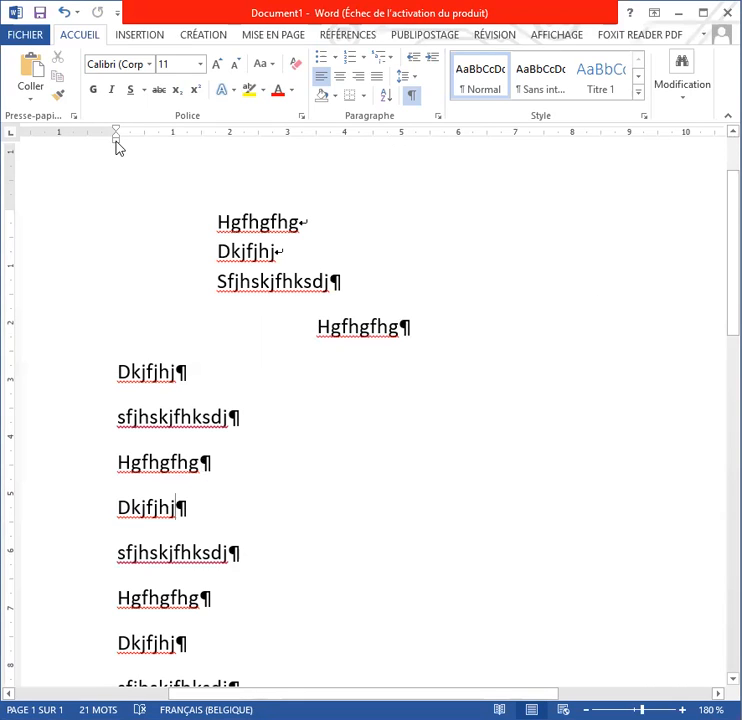
pyautogui.moveTo(116, 143); pyautogui.dragTo(116, 143)
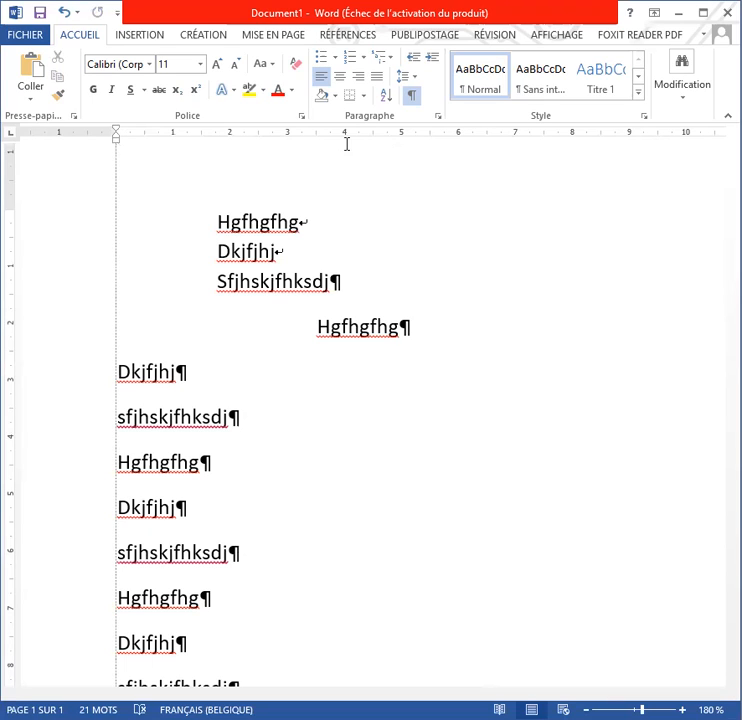
pyautogui.moveTo(347, 144); pyautogui.dragTo(346, 143)
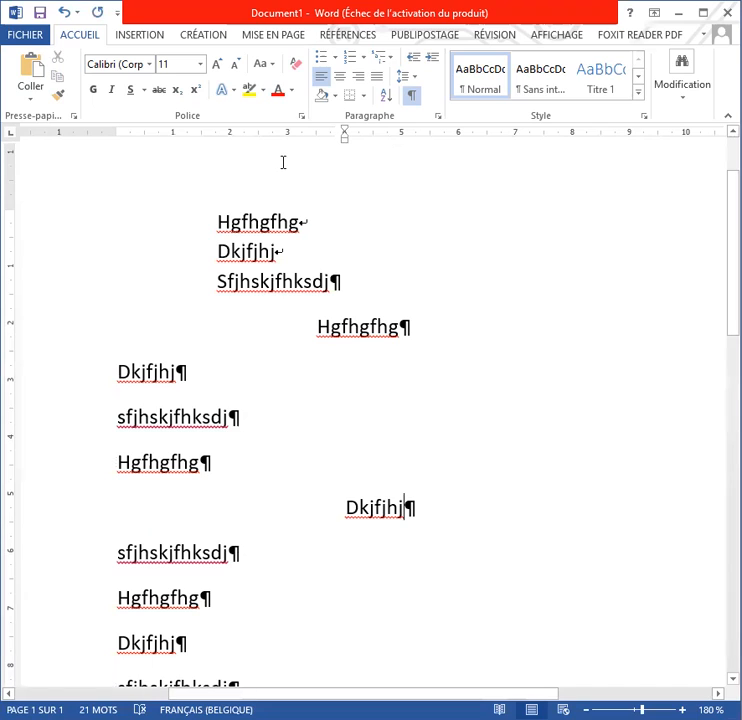
pyautogui.click(397, 505)
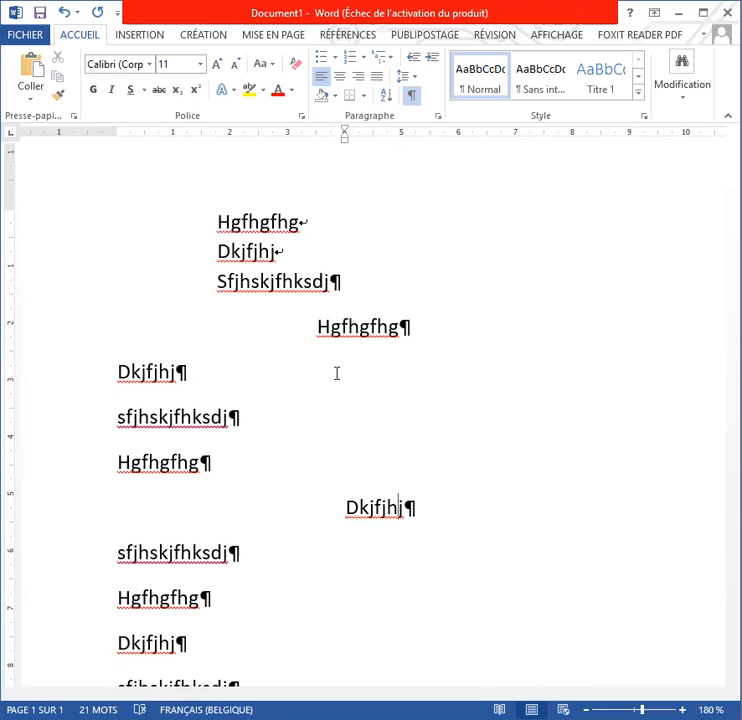
# - Add a left tab stop at about 2.3 cm to the top three-line paragraph
pyautogui.click(281, 222)
pyautogui.moveTo(226, 138); pyautogui.dragTo(227, 138)
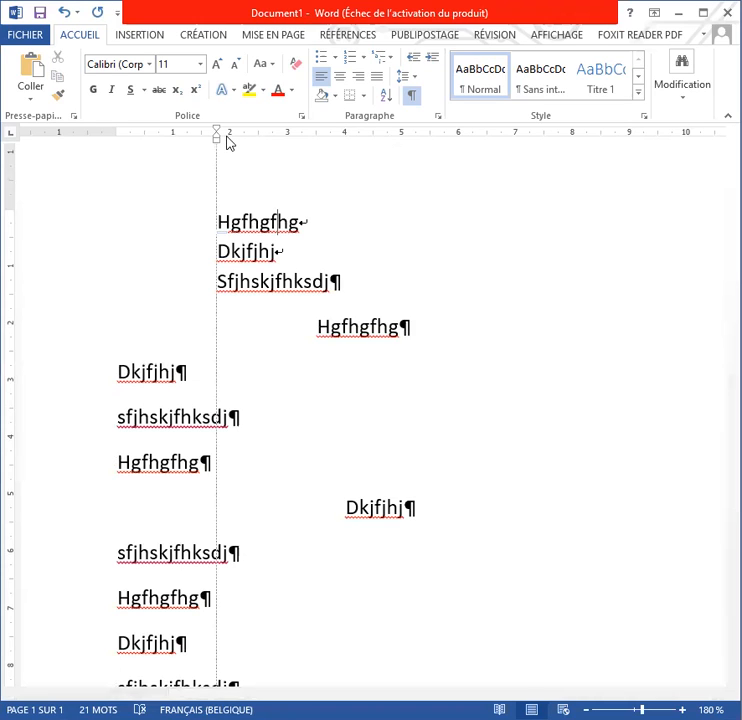
pyautogui.click(247, 137)
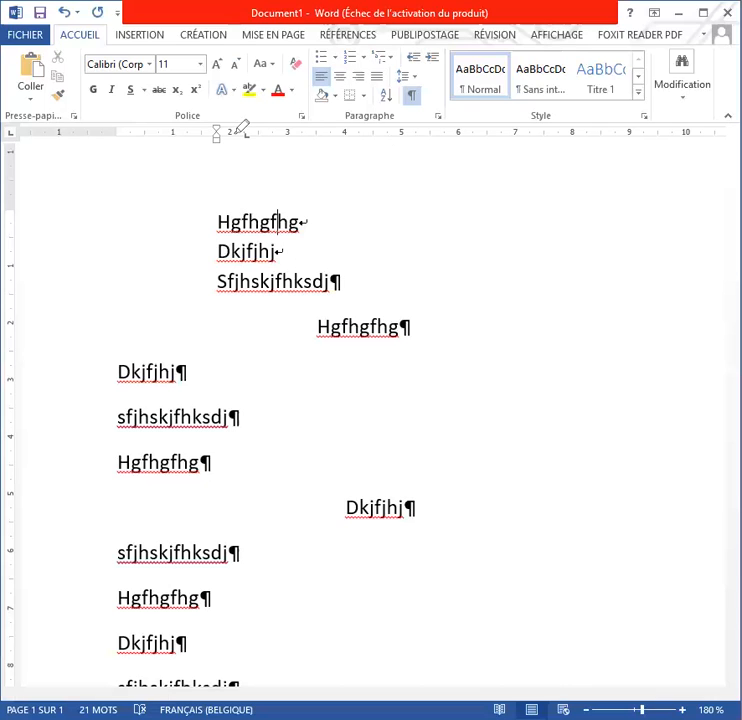
pyautogui.moveTo(246, 136); pyautogui.dragTo(259, 141)
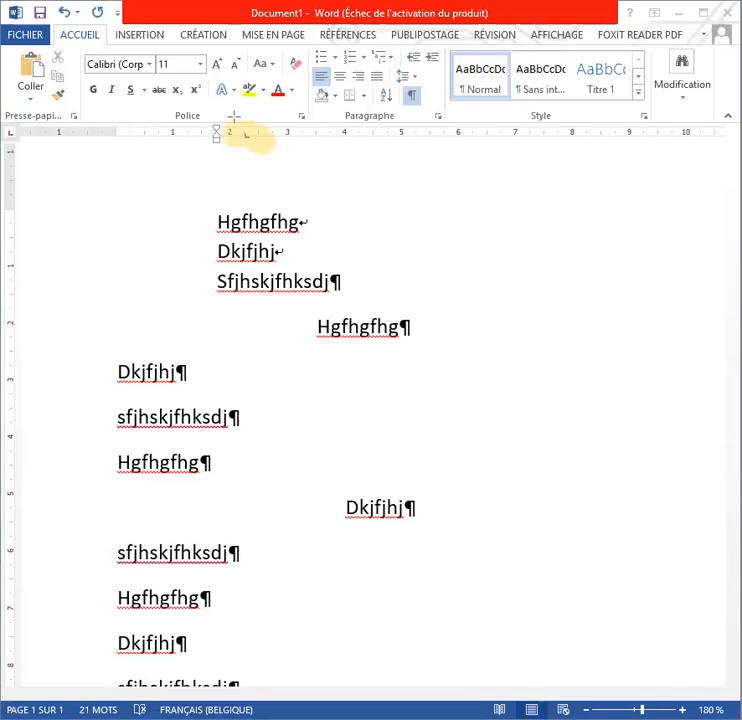
pyautogui.moveTo(236, 117); pyautogui.dragTo(269, 158)
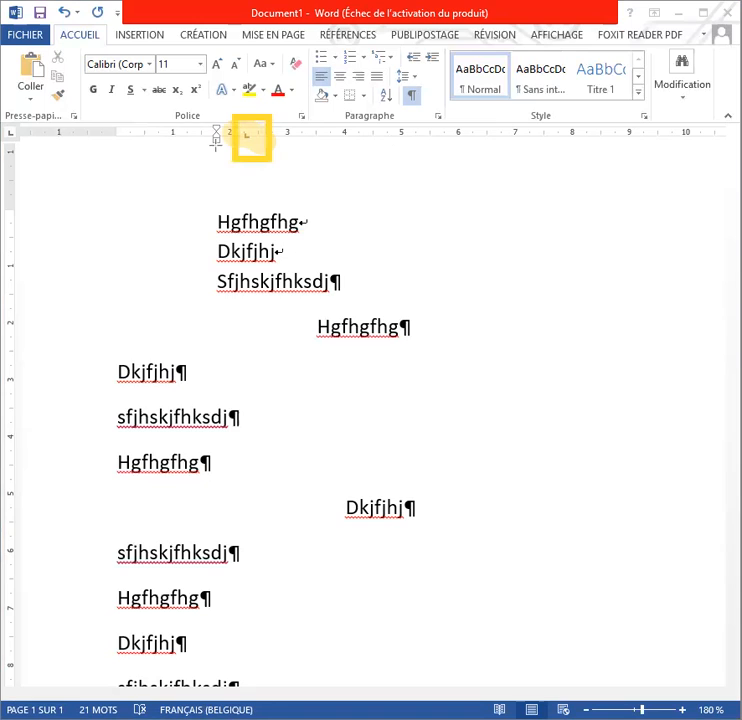
pyautogui.moveTo(233, 116)
pyautogui.mouseDown()
pyautogui.moveTo(248, 157)
pyautogui.moveTo(272, 154)
pyautogui.mouseUp()
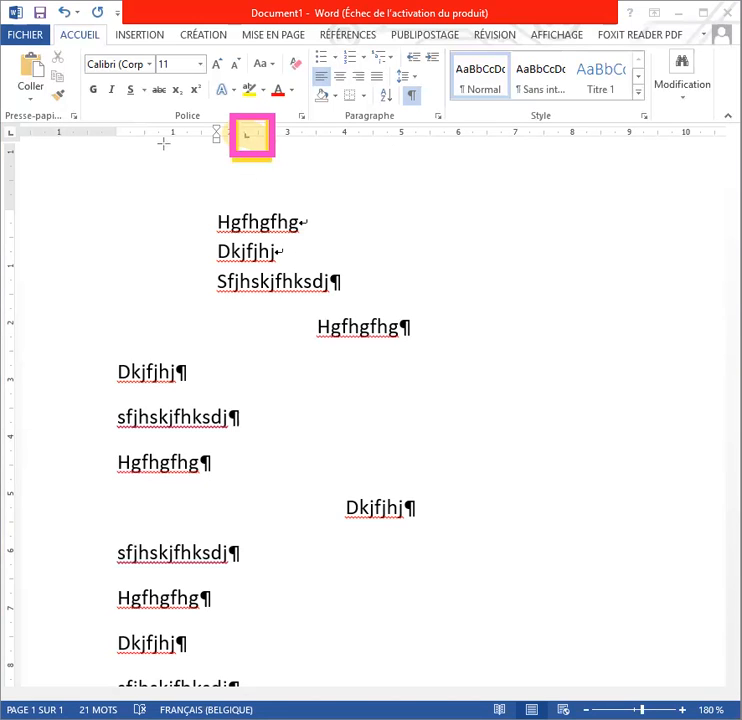
pyautogui.click(298, 221)
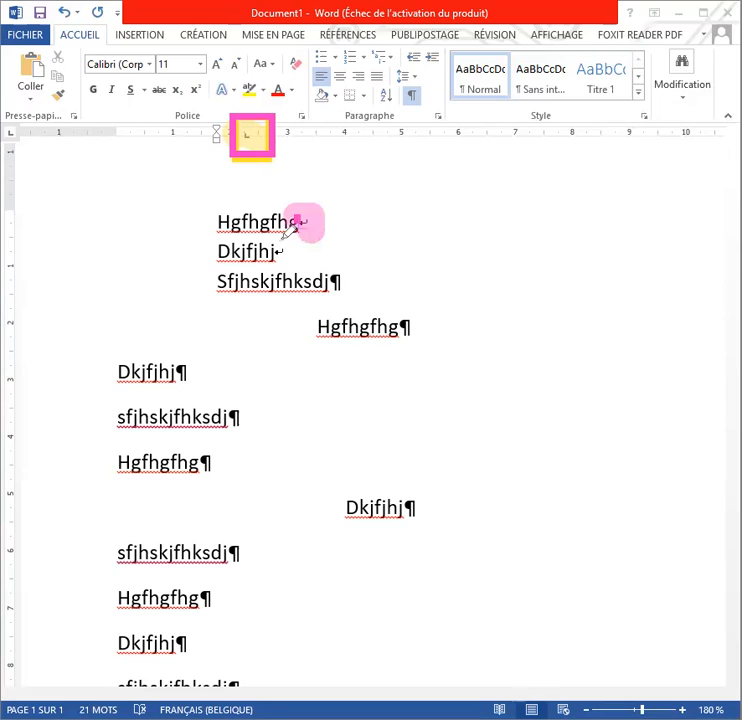
pyautogui.moveTo(281, 246); pyautogui.dragTo(281, 256)
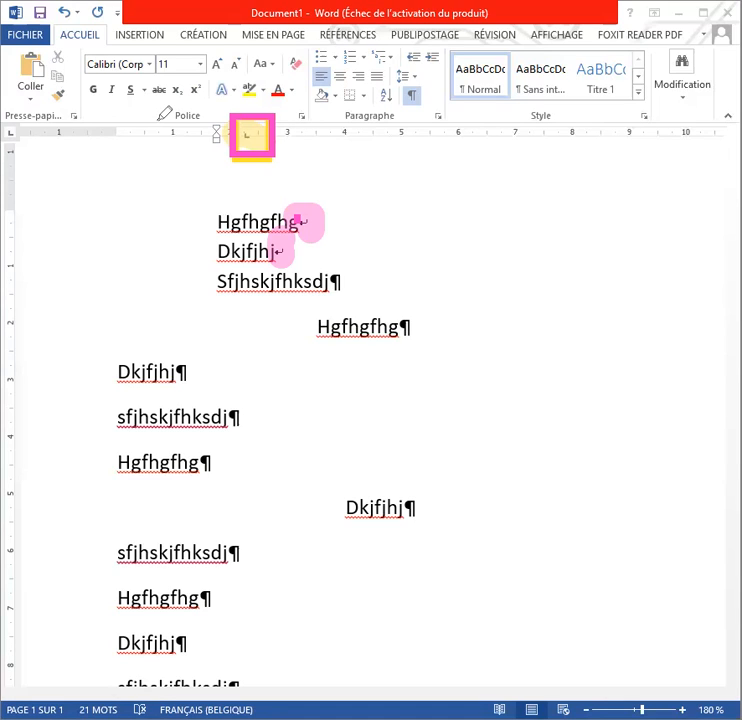
# - Highlight the paragraph mark ending the third line in green and label the forced line breaks "saut de ligne forcé" beside the first line
pyautogui.click(337, 283)
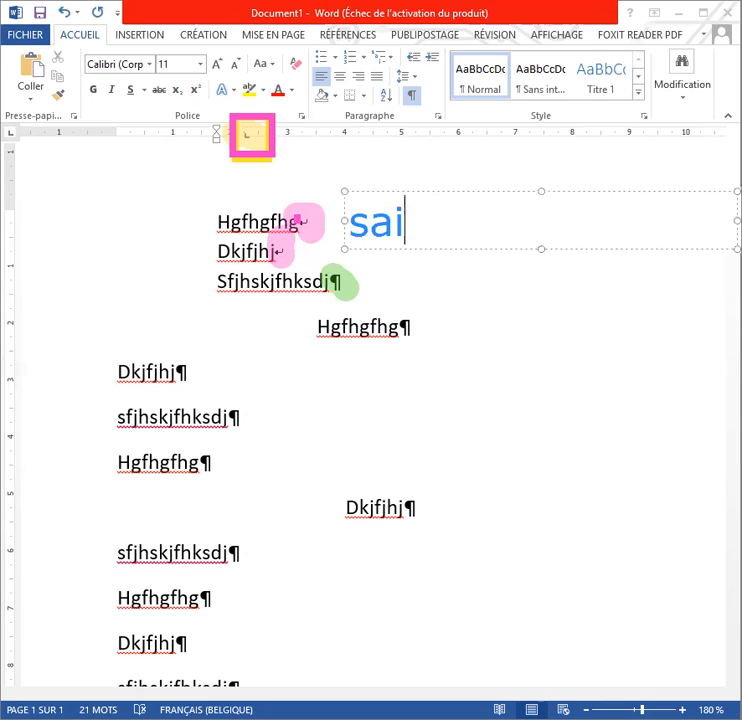
pyautogui.press('BackSpace')
pyautogui.press('BackSpace')
pyautogui.press('BackSpace')
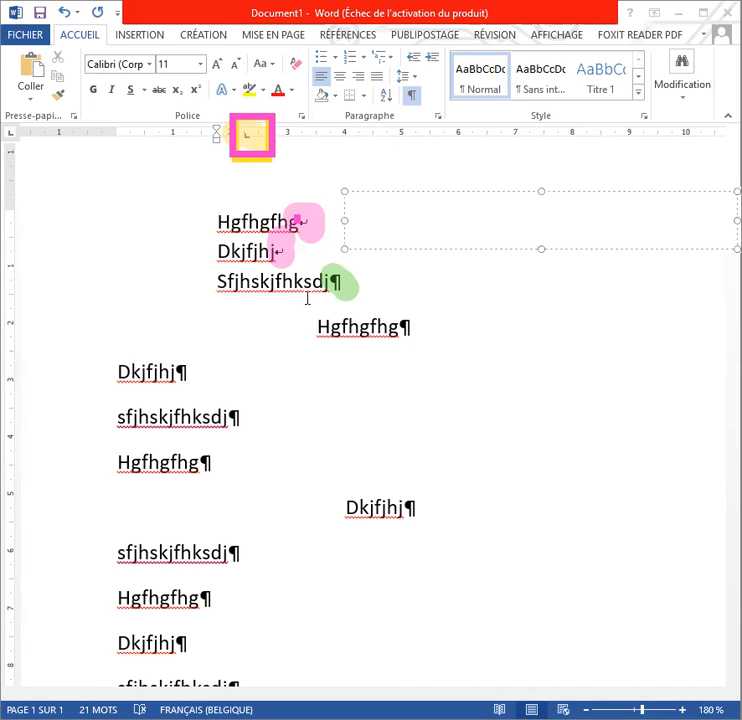
pyautogui.write('s')
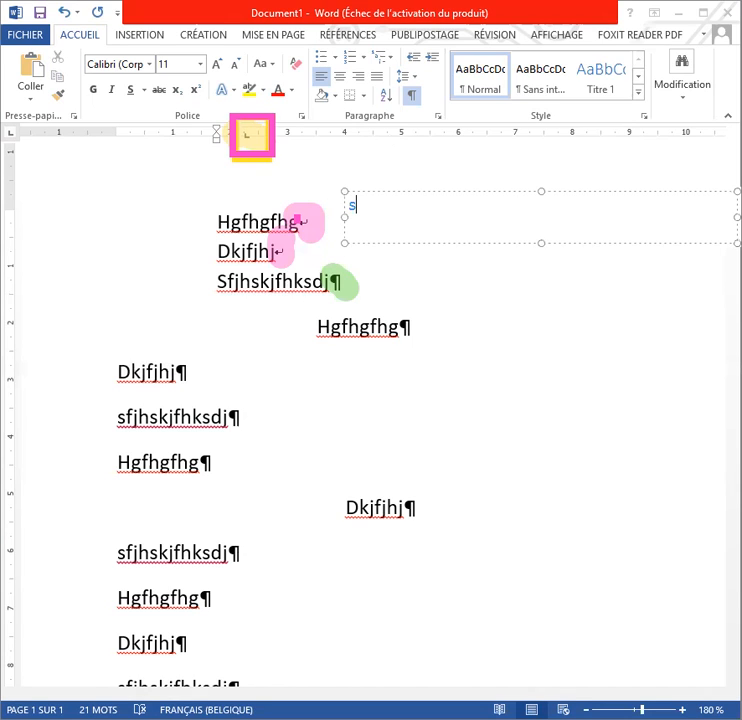
pyautogui.press('BackSpace')
pyautogui.write('saut de ')
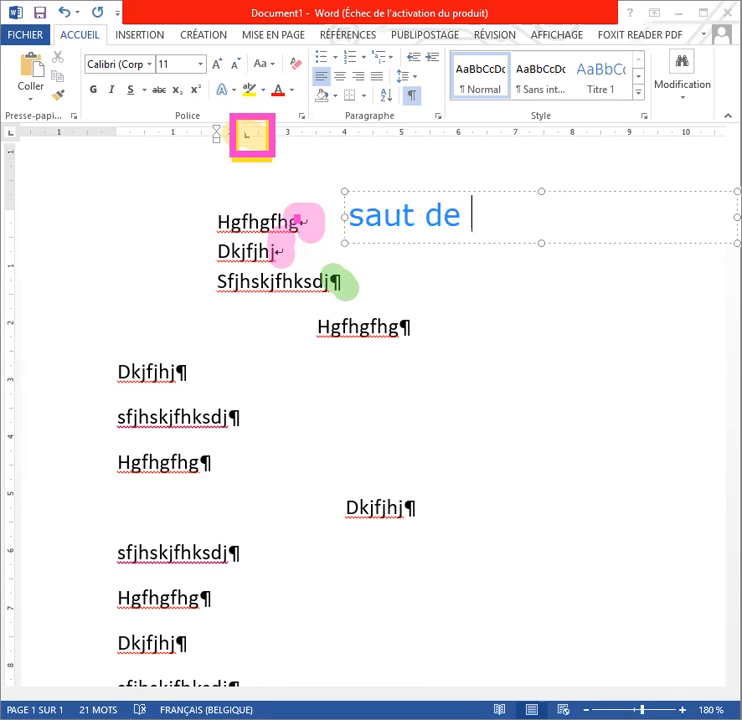
pyautogui.write('ligne ')
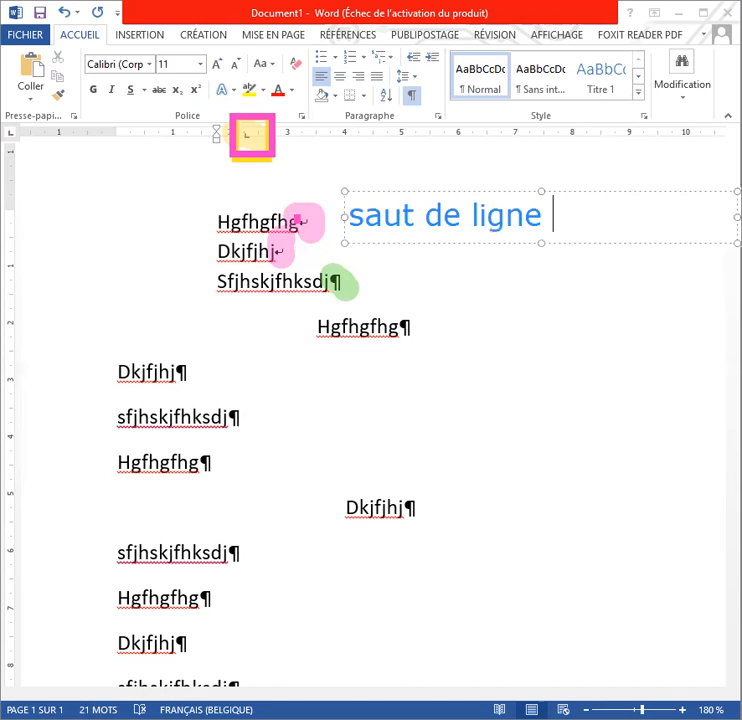
pyautogui.write('forcé')
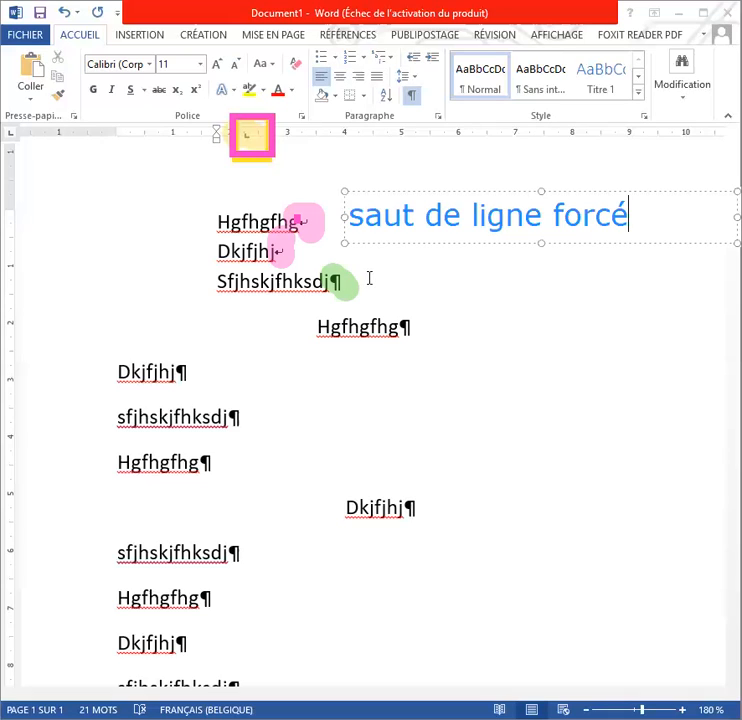
pyautogui.click(338, 268)
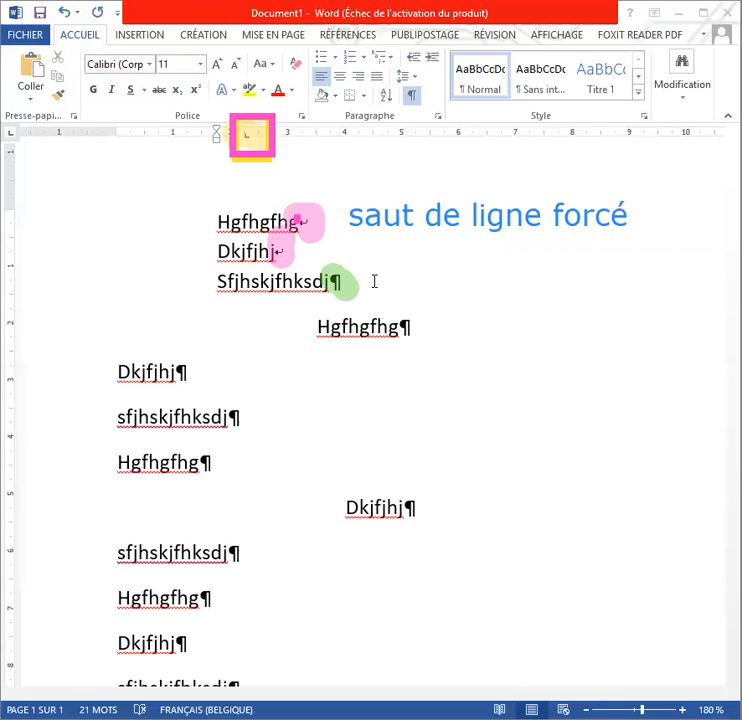
# - Add the text label "code de fin de paragraphe" beside the green-highlighted paragraph mark
pyautogui.click(374, 281)
pyautogui.write('code de fi')
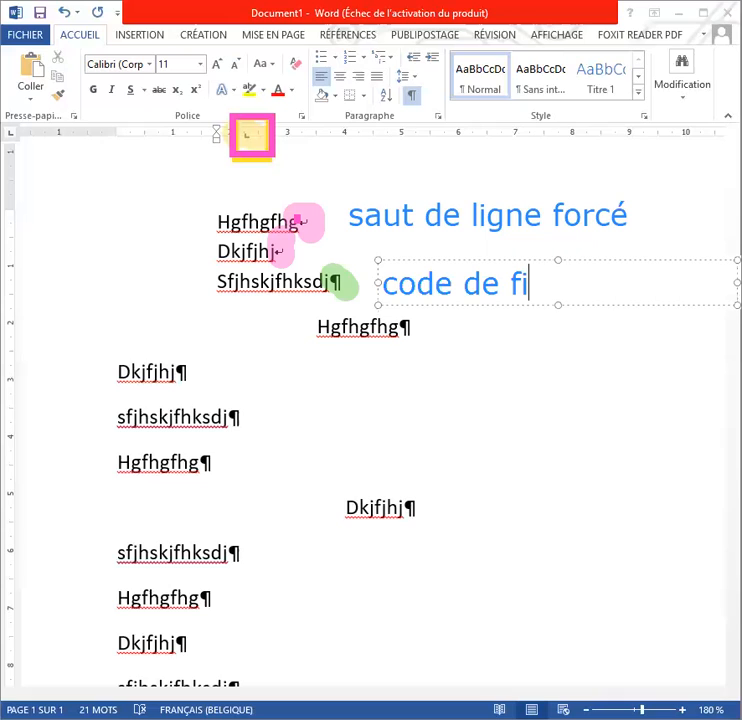
pyautogui.write('n de')
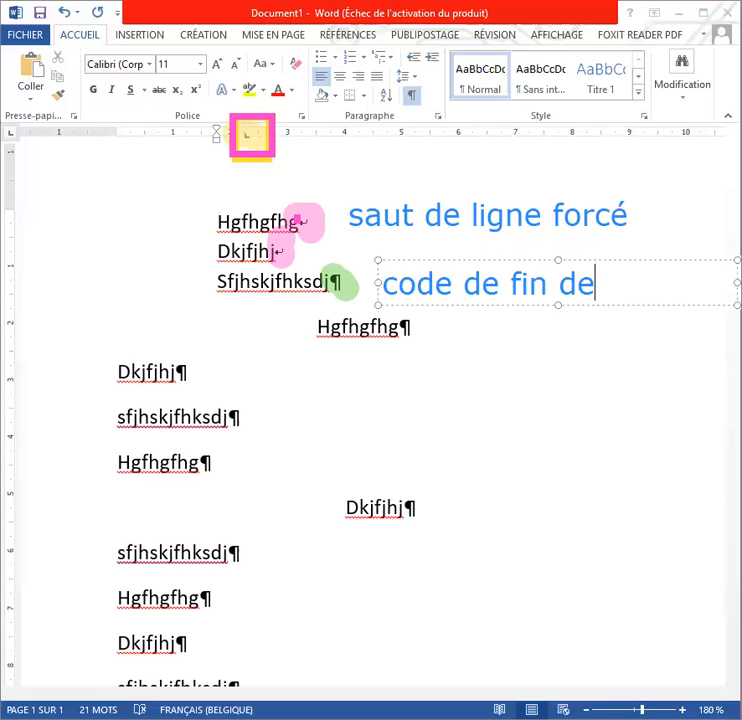
pyautogui.write(' par')
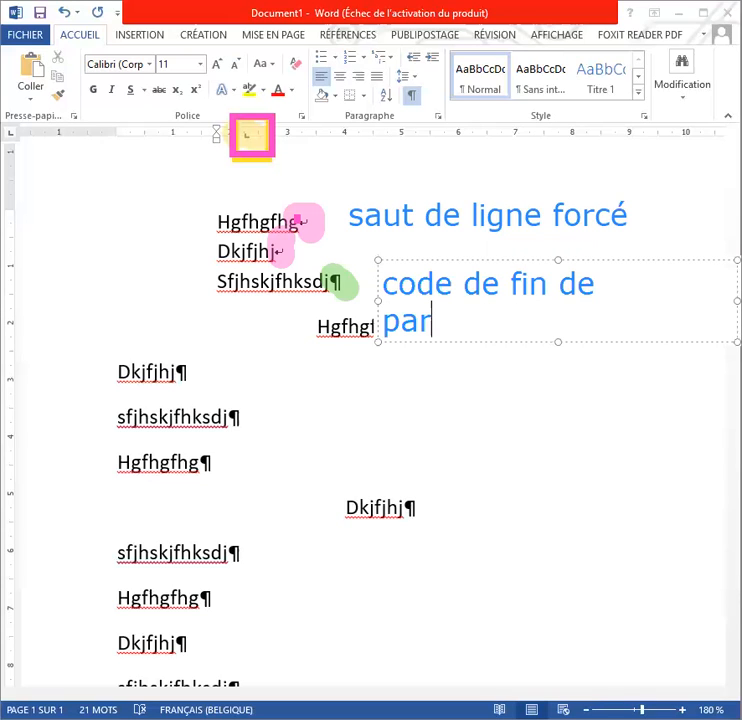
pyautogui.write('ag')
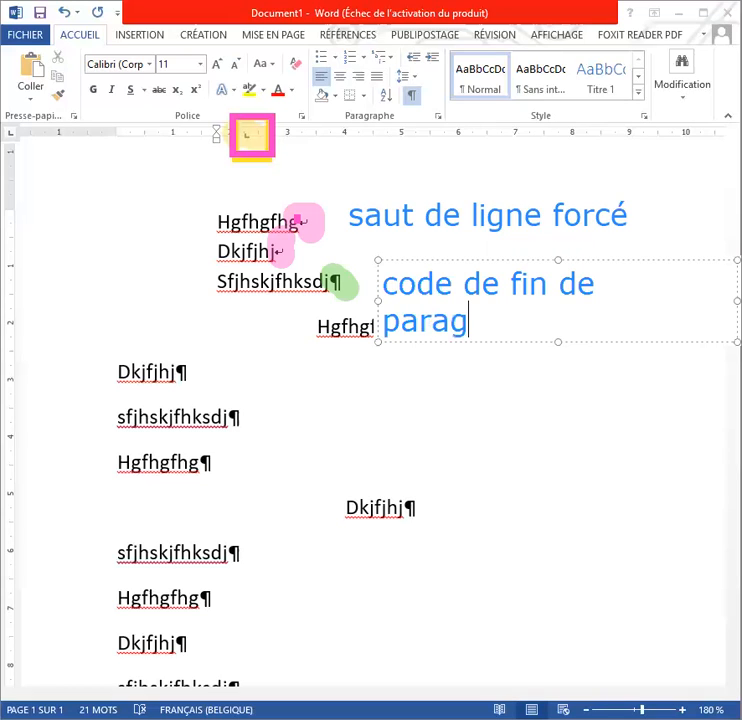
pyautogui.write('raphe')
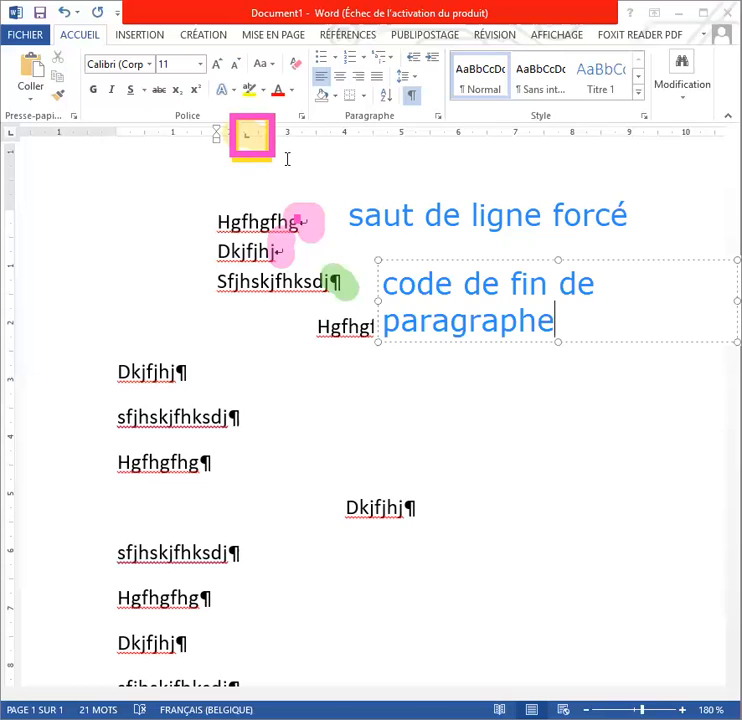
pyautogui.click(140, 146)
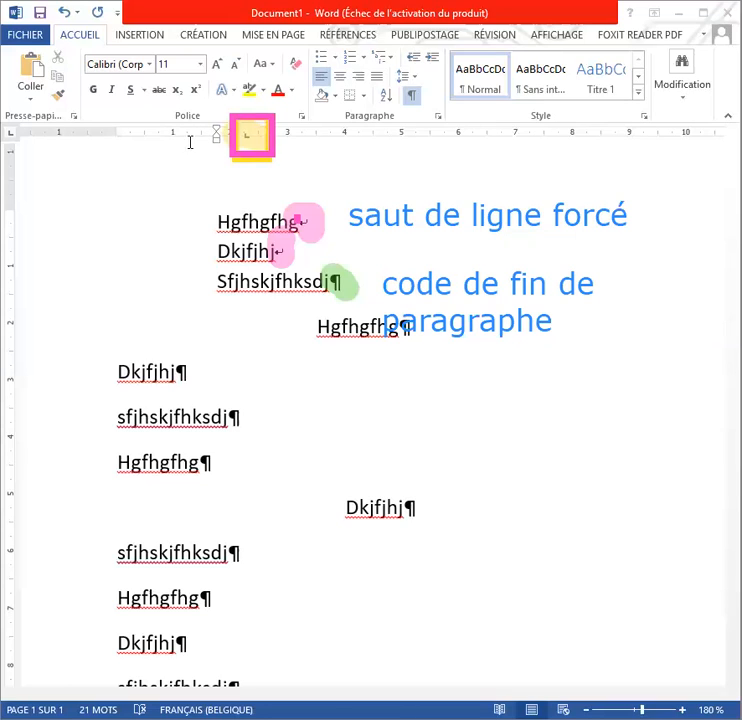
# - Draw a green arrow pointing to the framed tab stop on the ruler and label it "taquet de tabulation"
pyautogui.click(243, 138)
pyautogui.click(245, 139)
pyautogui.click(250, 139)
pyautogui.click(251, 138)
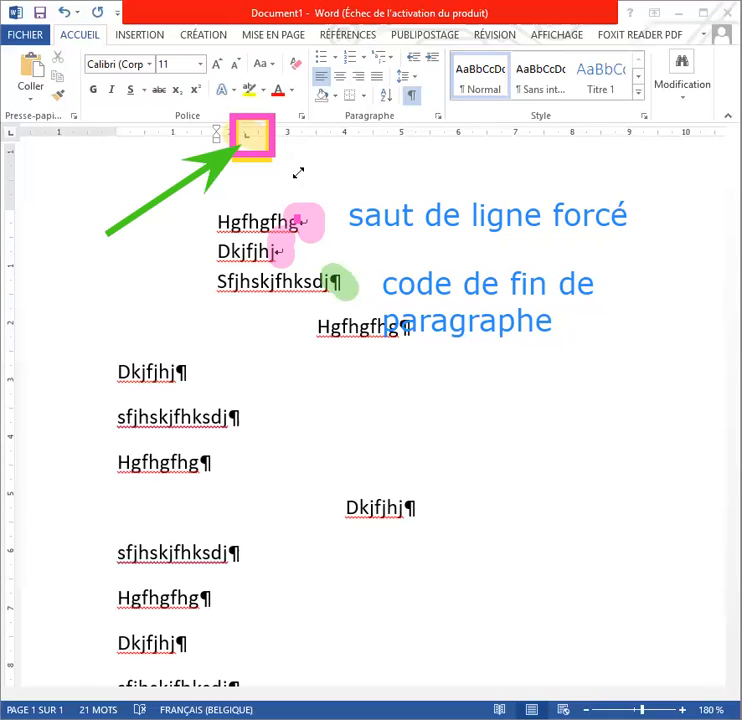
pyautogui.write('taquet de ')
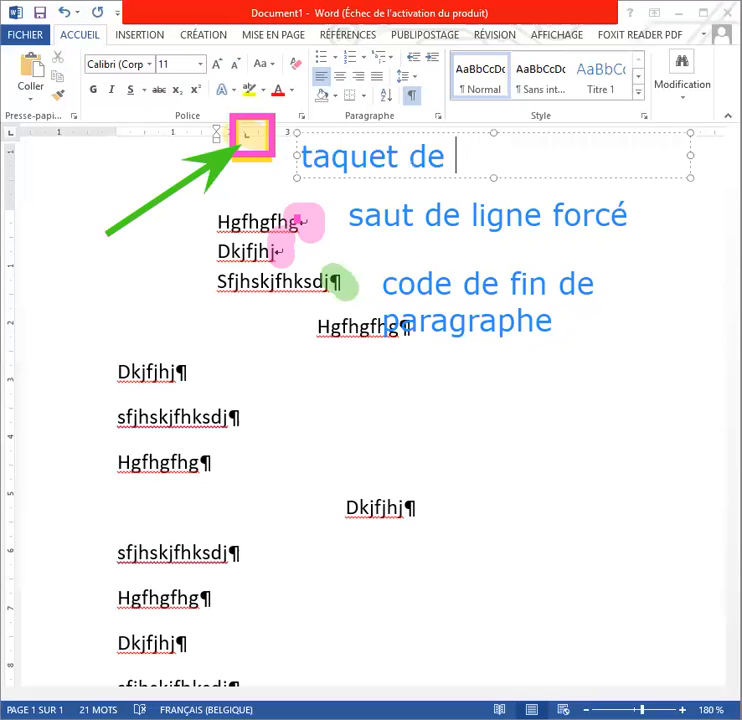
pyautogui.write('tabul')
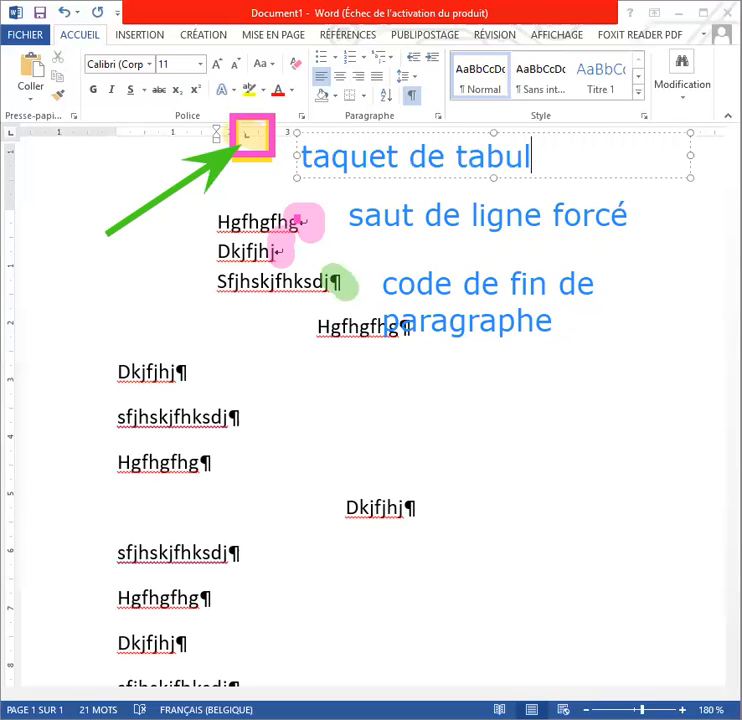
pyautogui.write('ation')
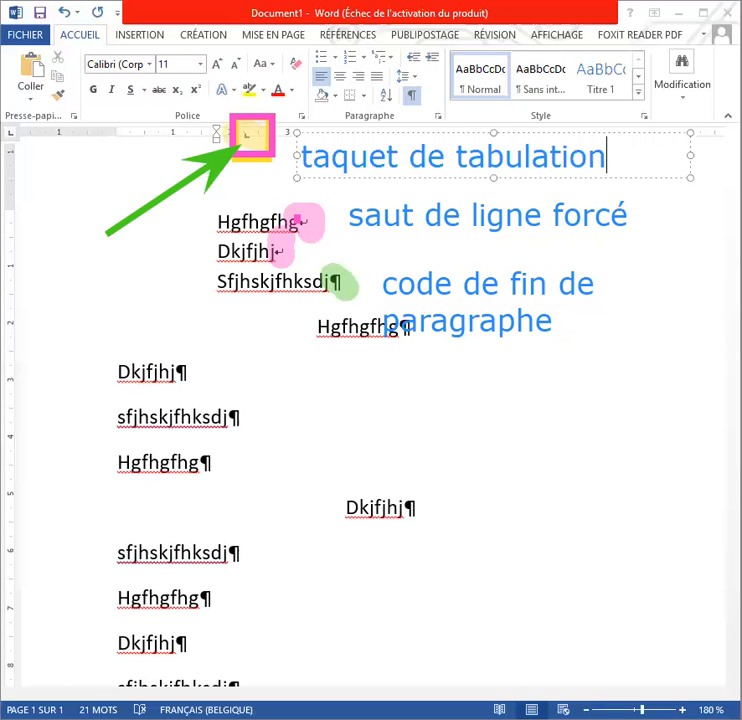
pyautogui.click(318, 300)
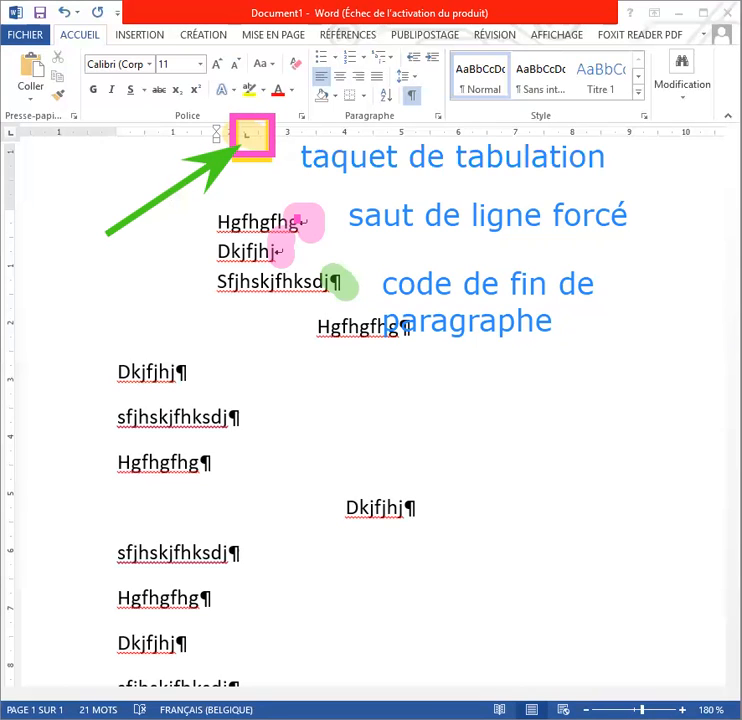
# - Reposition the green arrow to point almost vertically up at the tab stop, with its tail beside the first standalone "sfjhskjfhksdj" line
pyautogui.click(175, 206)
pyautogui.moveTo(168, 201); pyautogui.dragTo(175, 206)
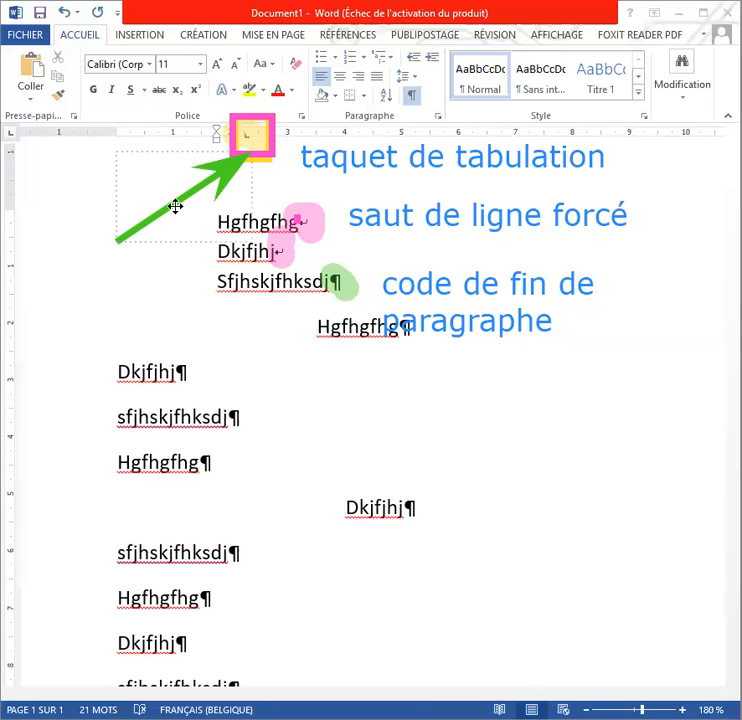
pyautogui.press('Up')
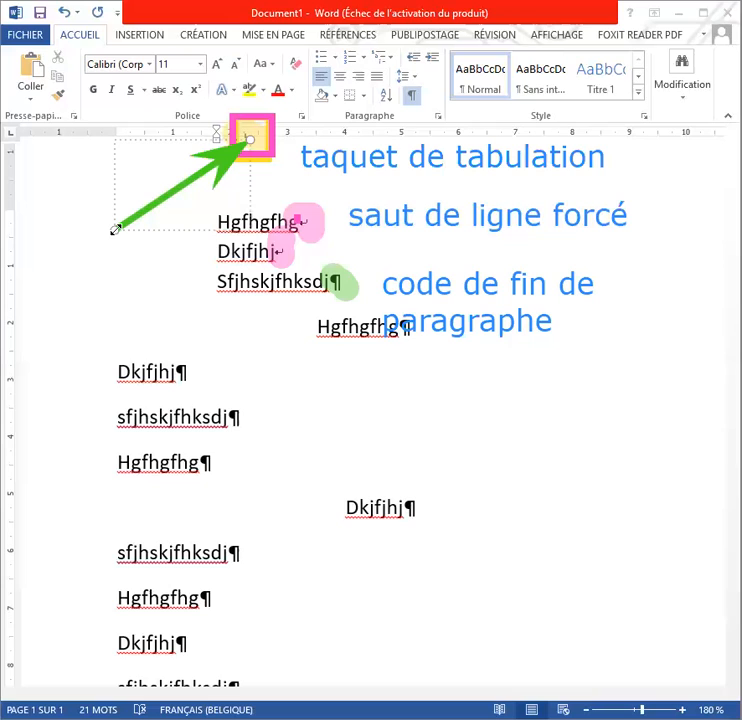
pyautogui.moveTo(115, 229)
pyautogui.mouseDown()
pyautogui.moveTo(285, 308)
pyautogui.moveTo(248, 290)
pyautogui.mouseUp()
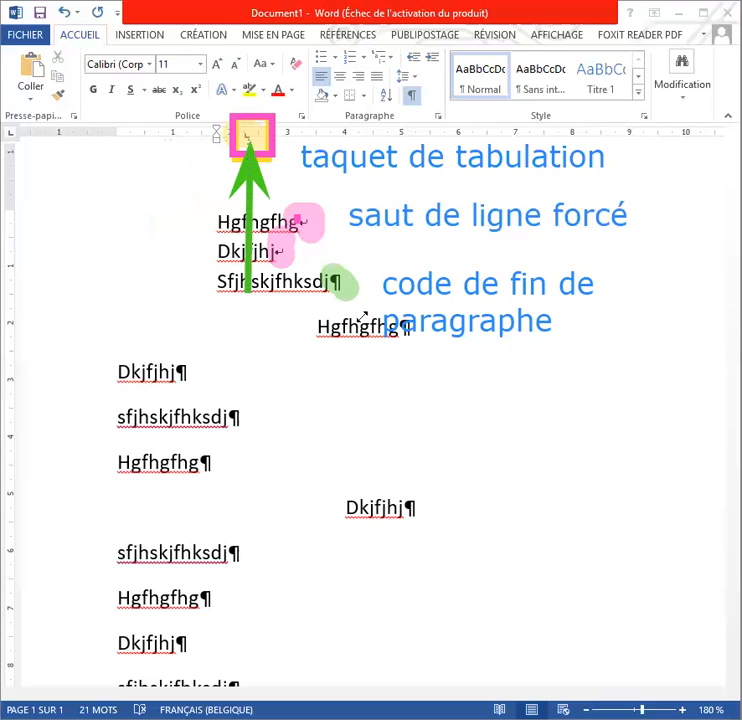
pyautogui.moveTo(362, 316); pyautogui.dragTo(362, 318)
pyautogui.moveTo(288, 407); pyautogui.dragTo(252, 417)
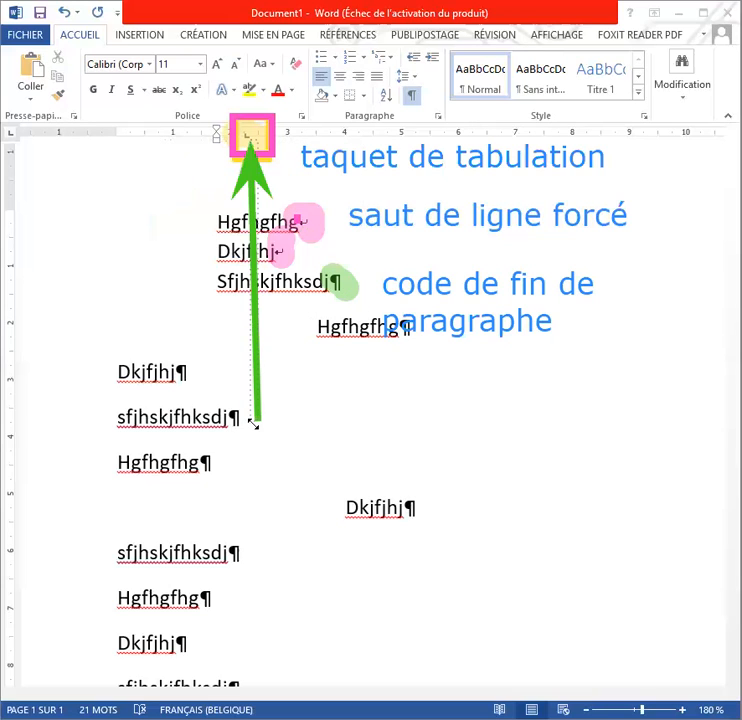